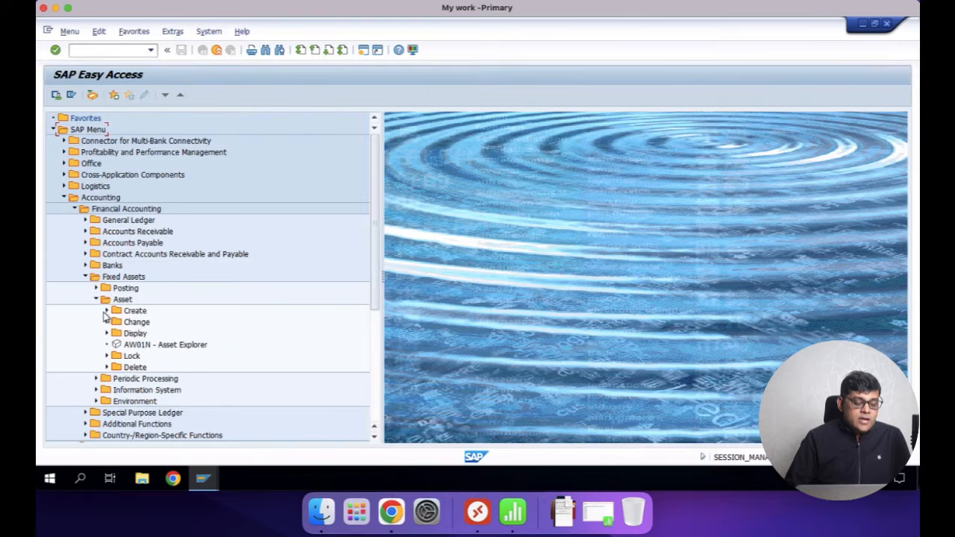
Start creating an asset in asset class Z8004 for company code Z801 and open its master data.
double_click(167, 323)
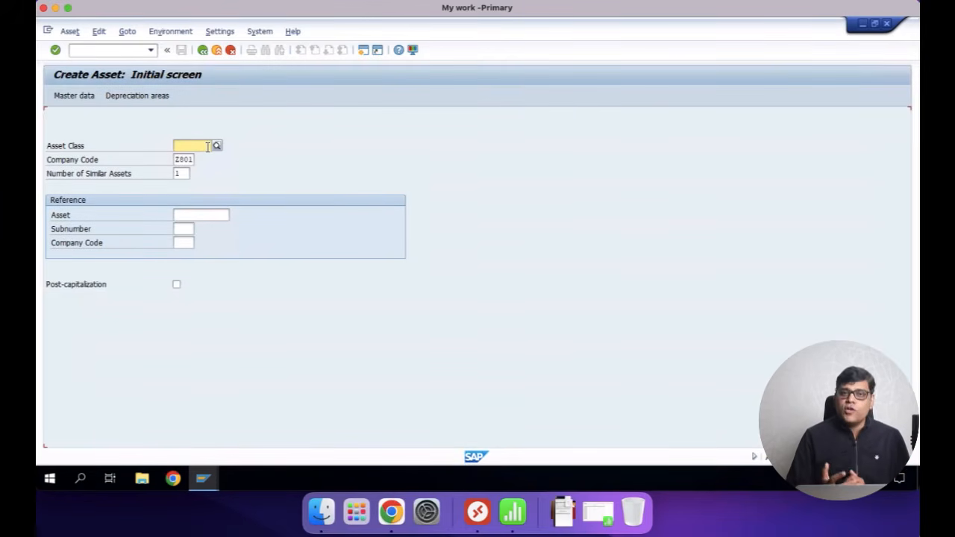
text(Z8004)
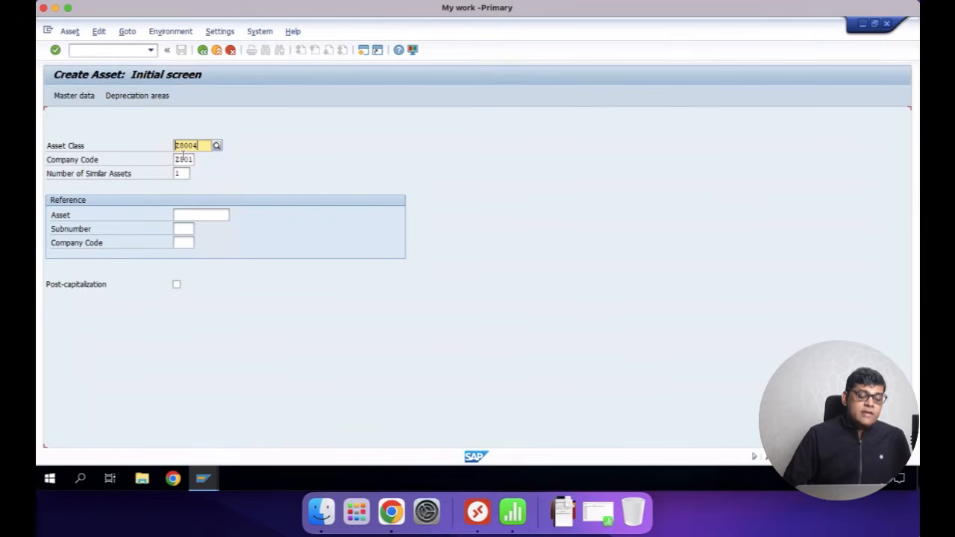
click(217, 147)
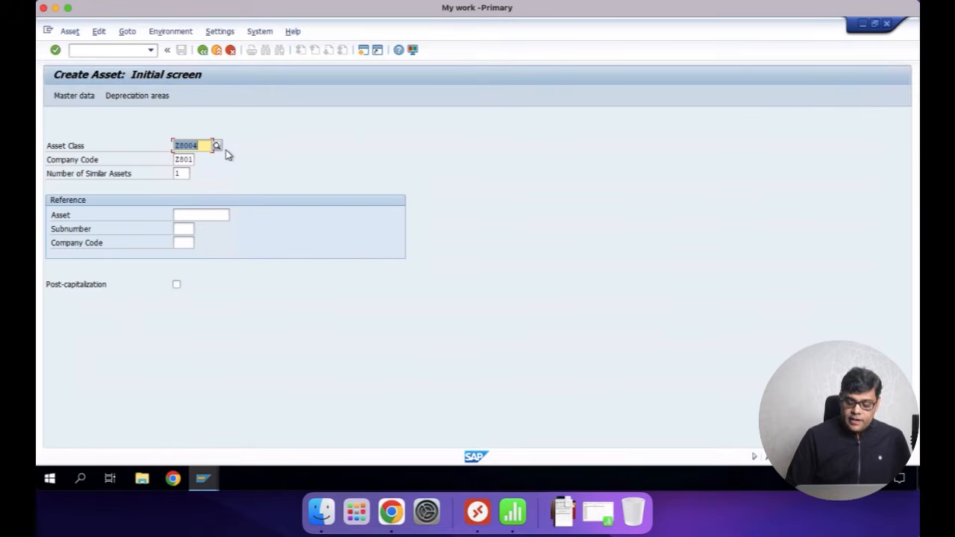
key(Return)
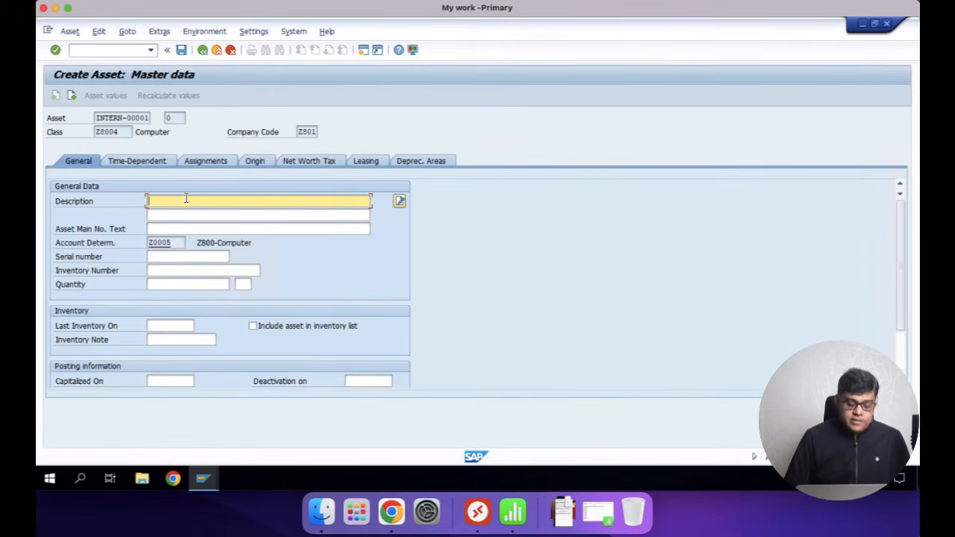
Enter "HP-Prinetr #601" in both description lines of the computer asset.
text(HP-)
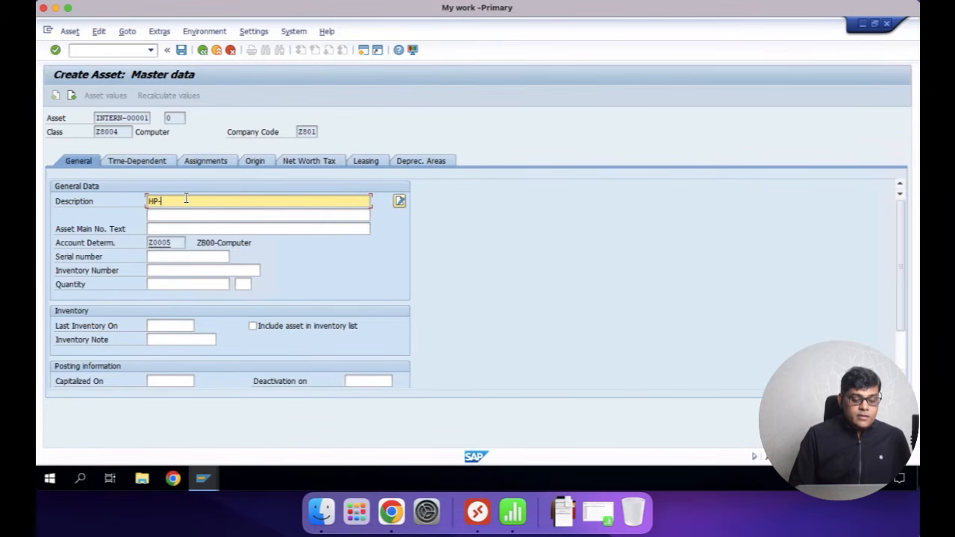
text(Prinetr)
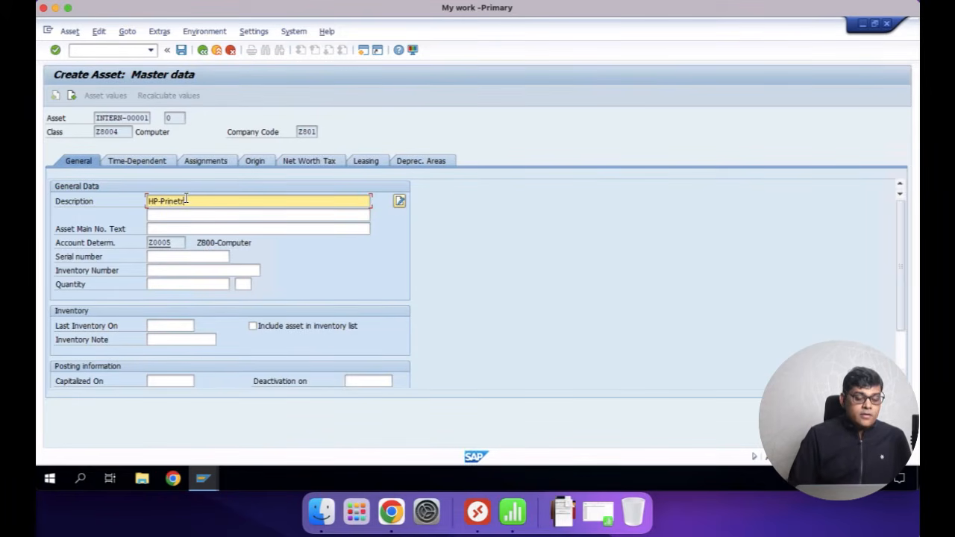
text( #601)
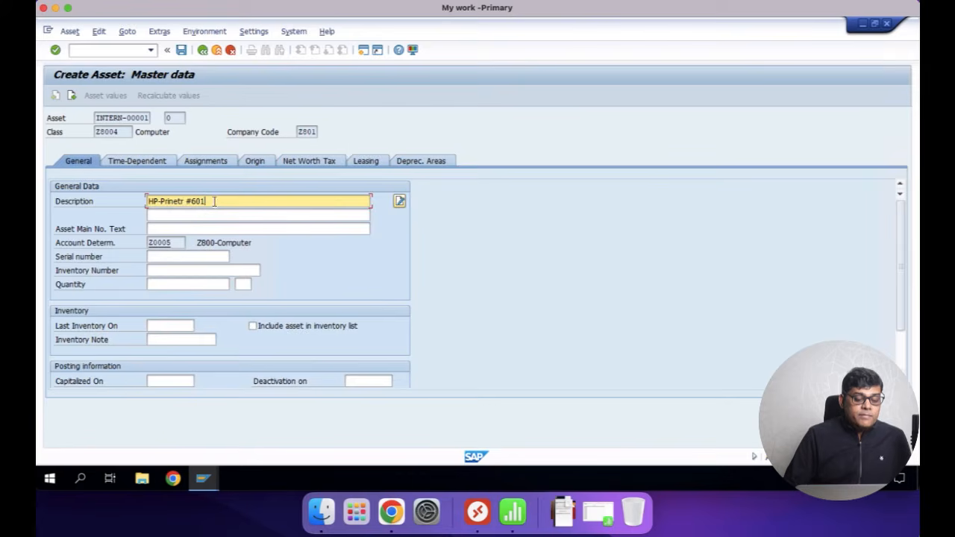
drag(214, 202, 43, 161)
key(ctrl+c)
key(Tab)
key(ctrl+v)
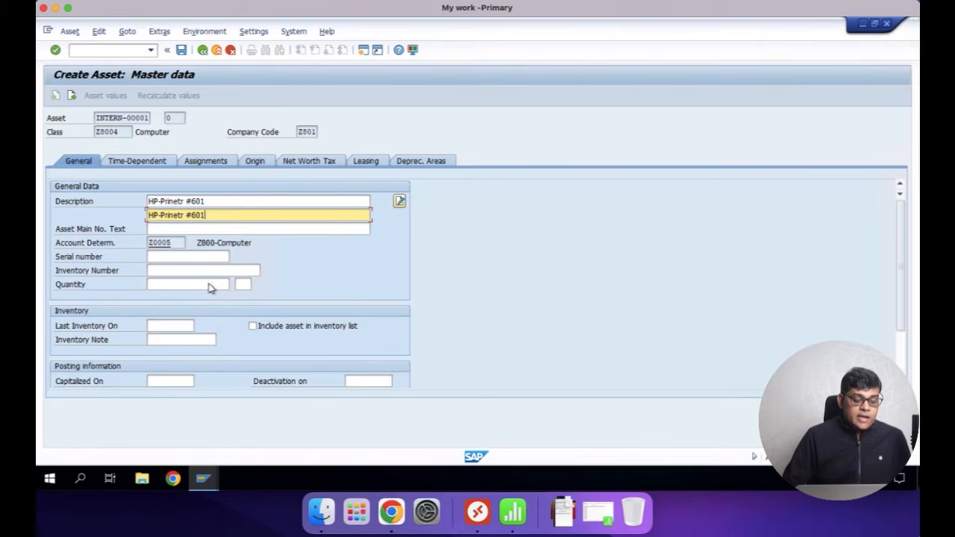
Assign the Marketing CC cost center 4000 in the computer asset's time-dependent data.
click(141, 162)
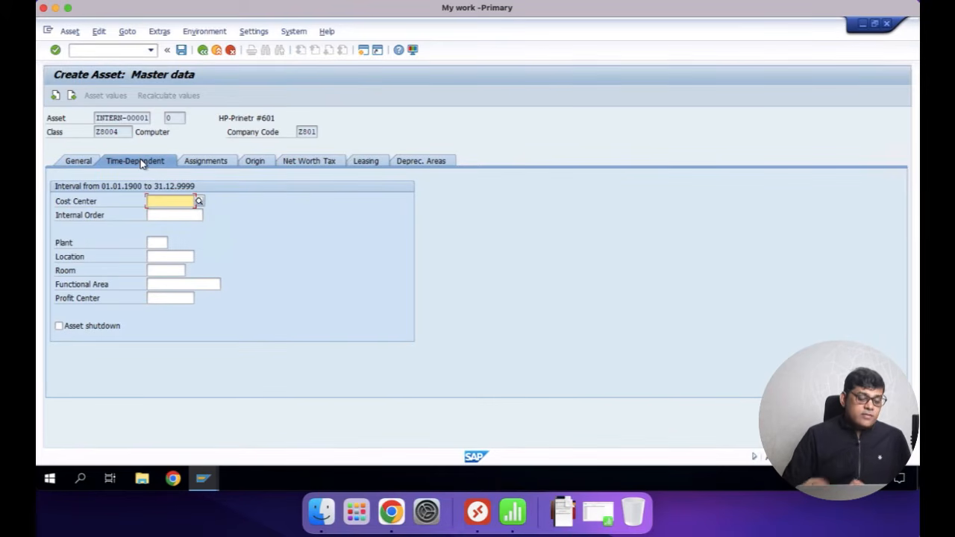
click(200, 202)
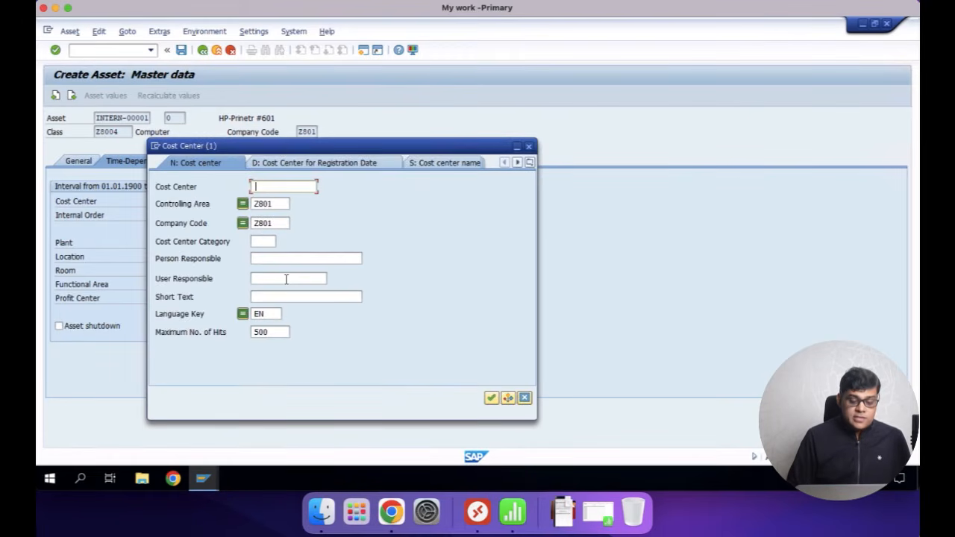
key(Return)
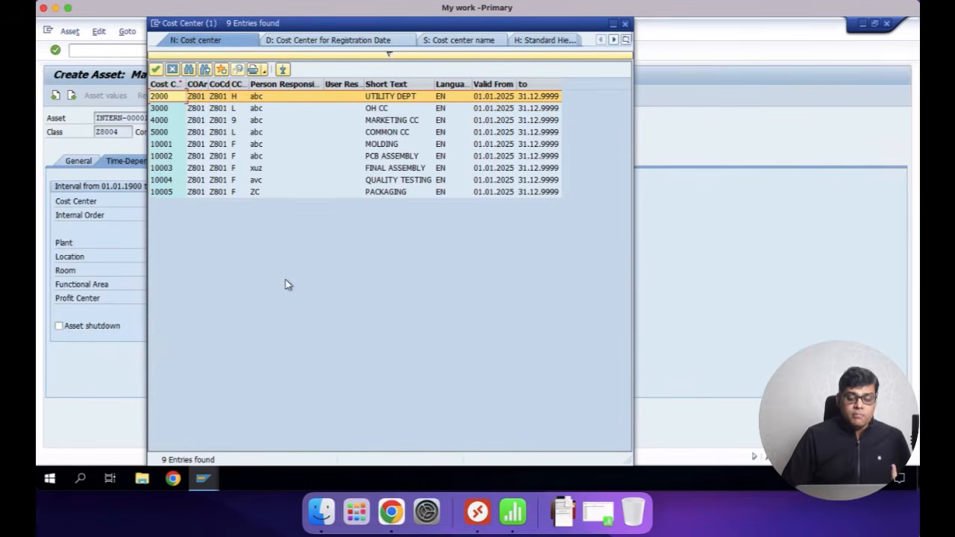
double_click(388, 120)
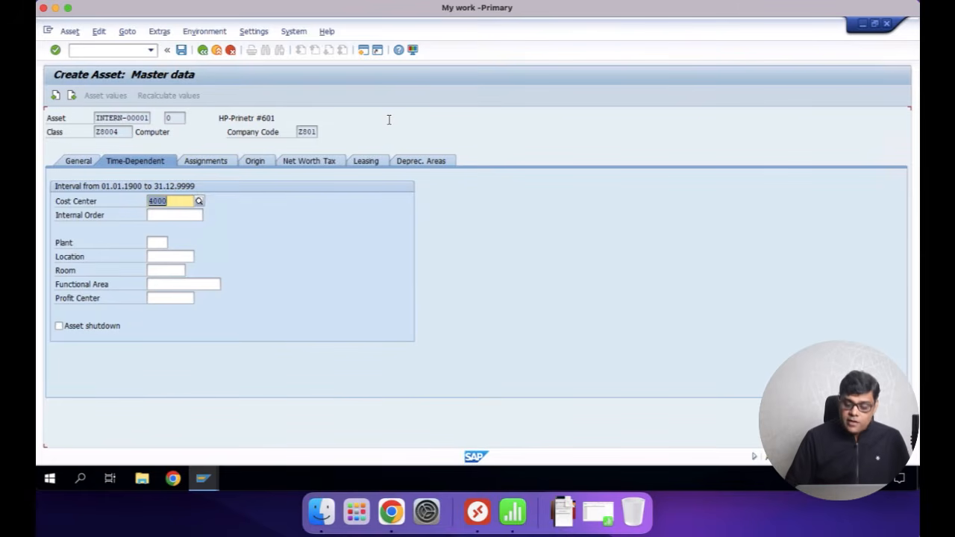
key(Return)
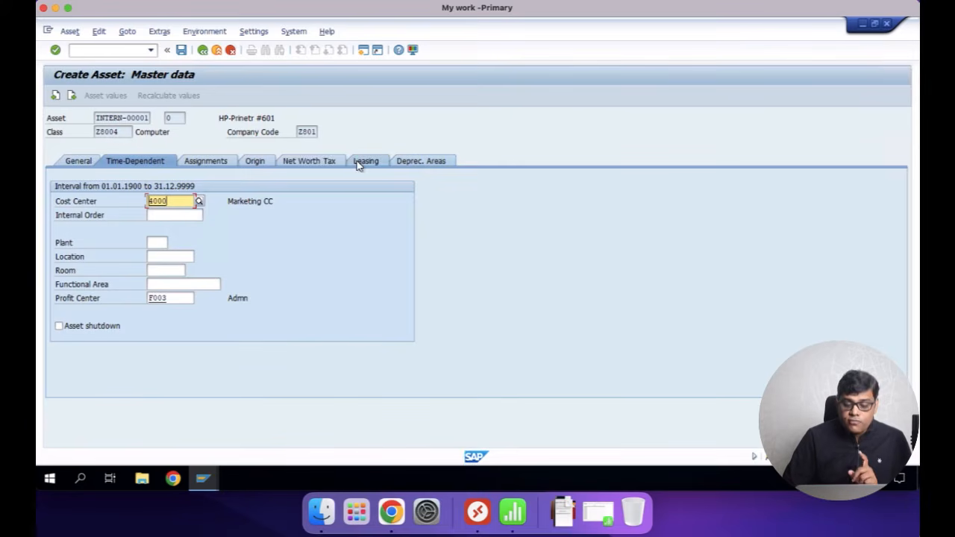
Set the useful life to 5 for book depreciation and 4 for tax, and save the computer asset.
click(437, 164)
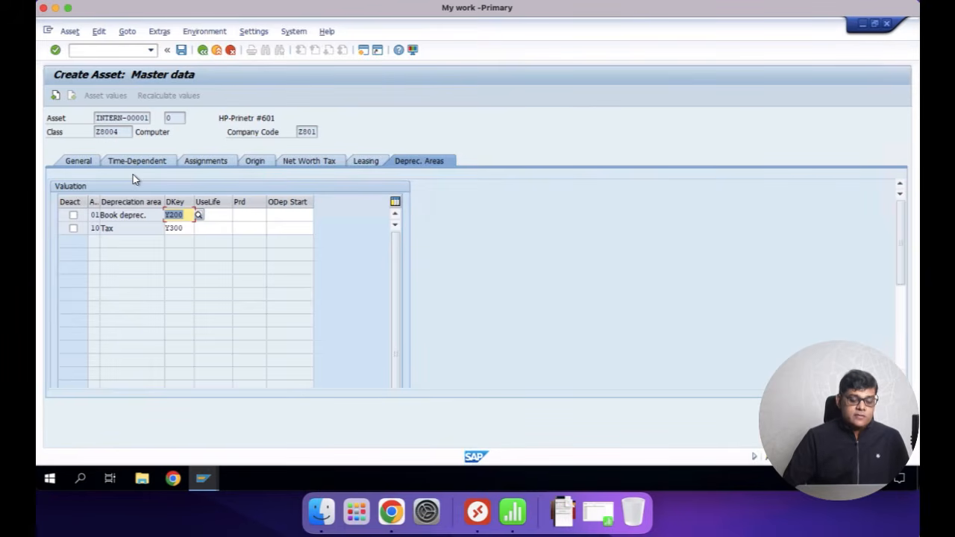
key(Tab)
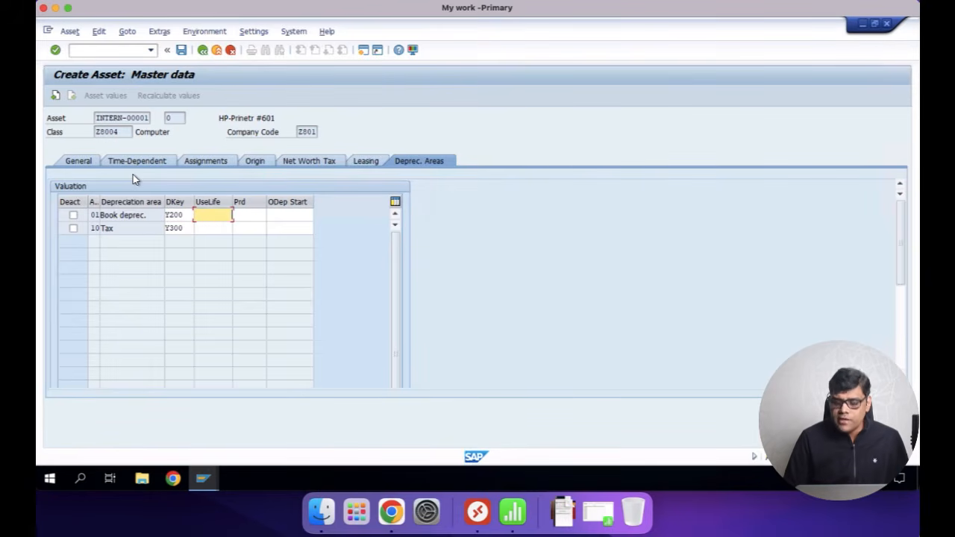
text(0)
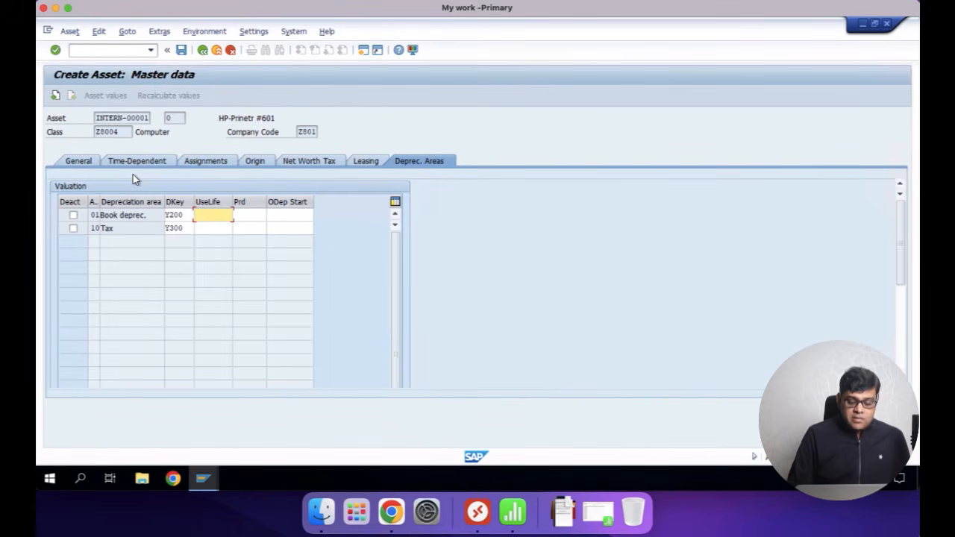
text(5)
key(Tab)
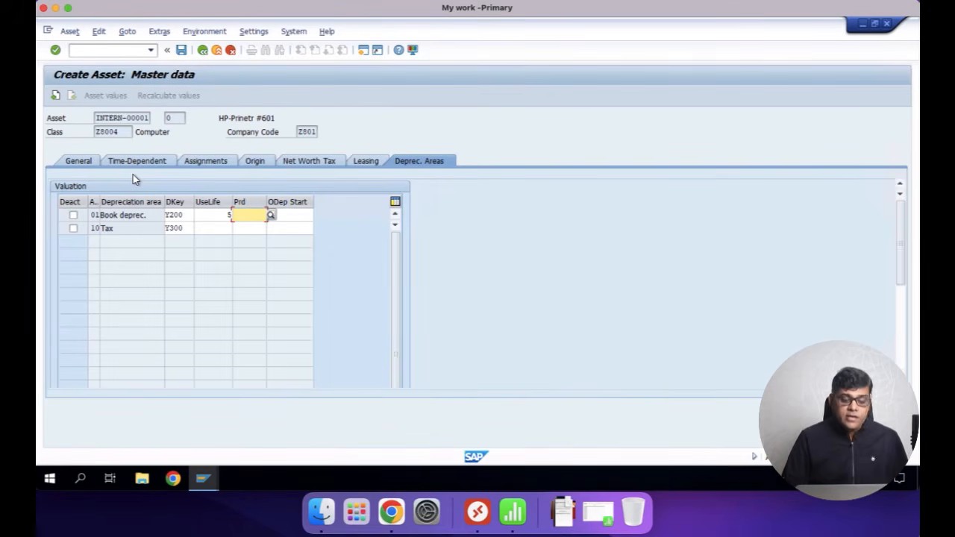
click(214, 230)
text(4)
key(Tab)
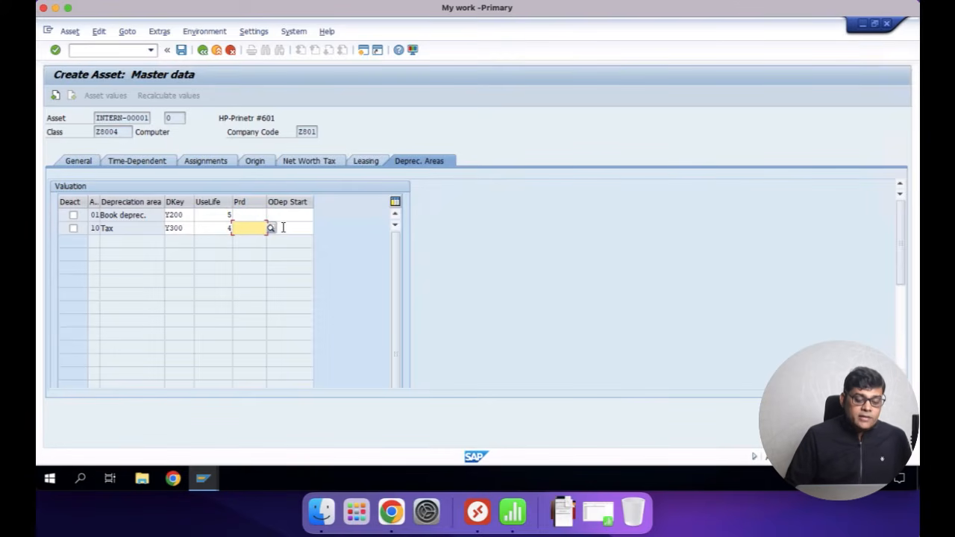
click(290, 215)
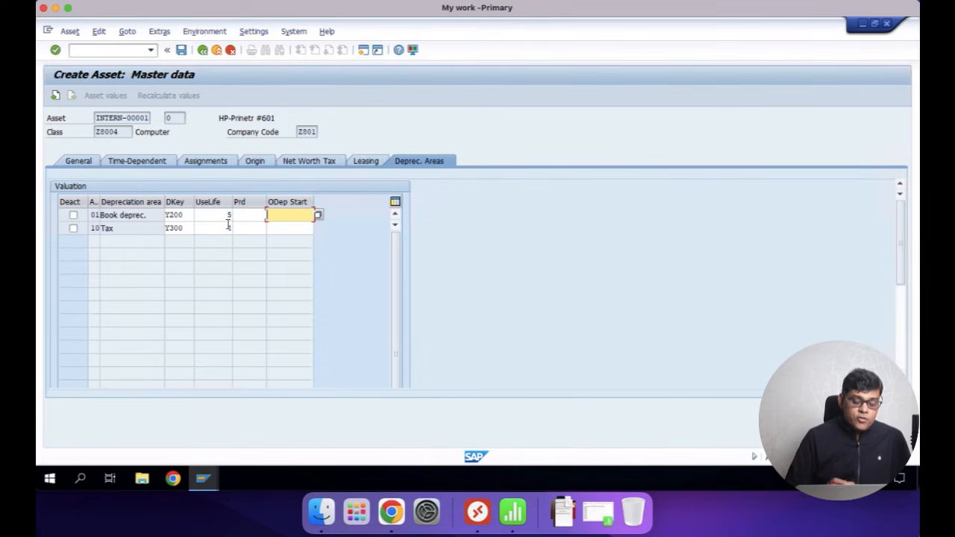
click(181, 50)
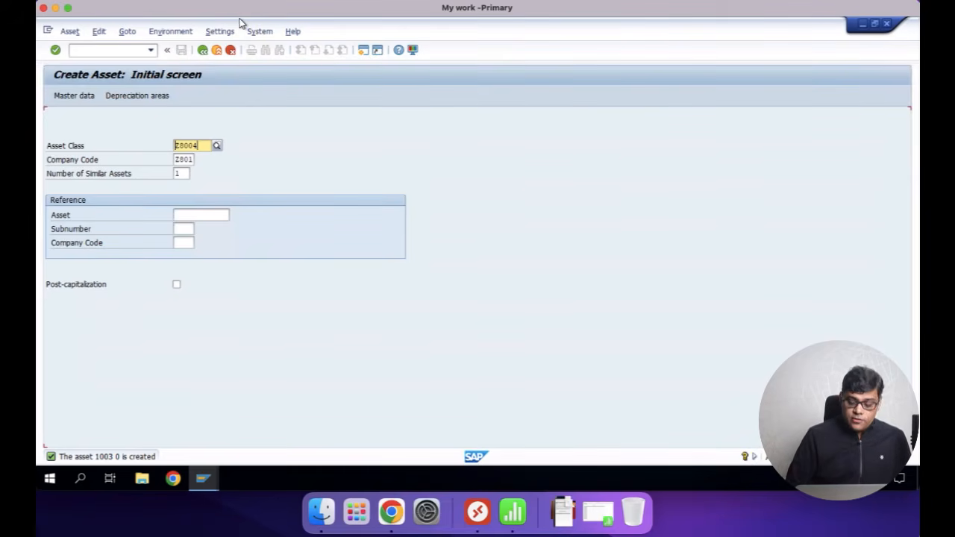
Start creating another asset with the asset under construction class Z8003 in company code Z801.
key(BackSpace)
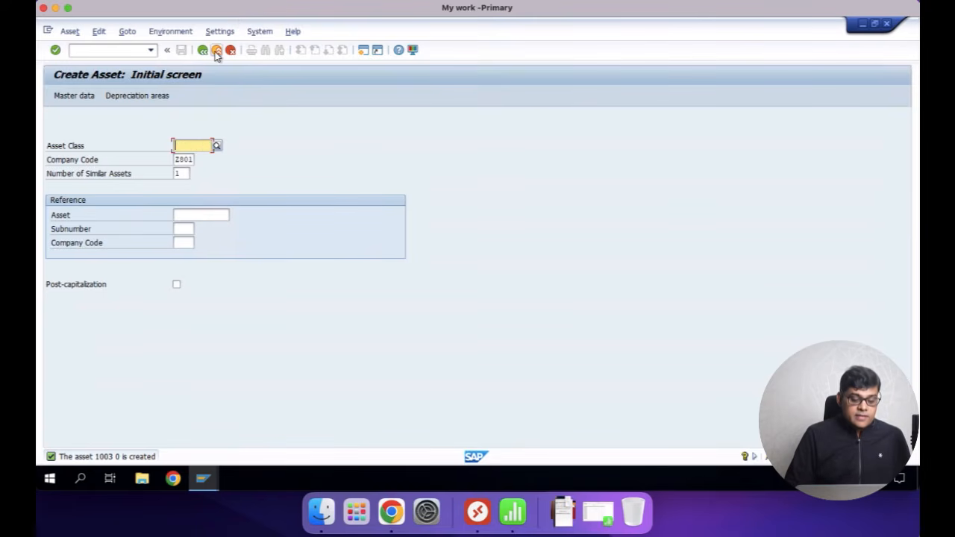
text(3)
click(217, 51)
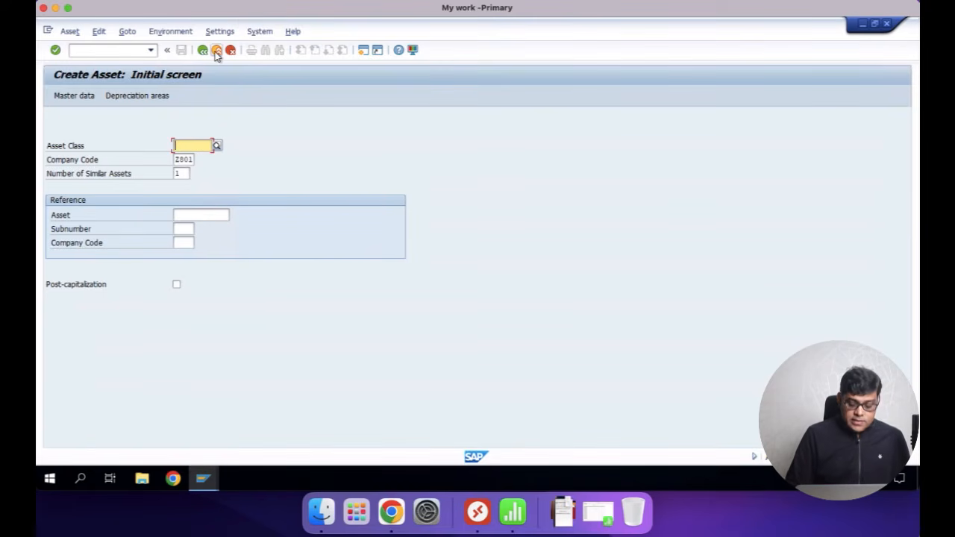
text(z8)
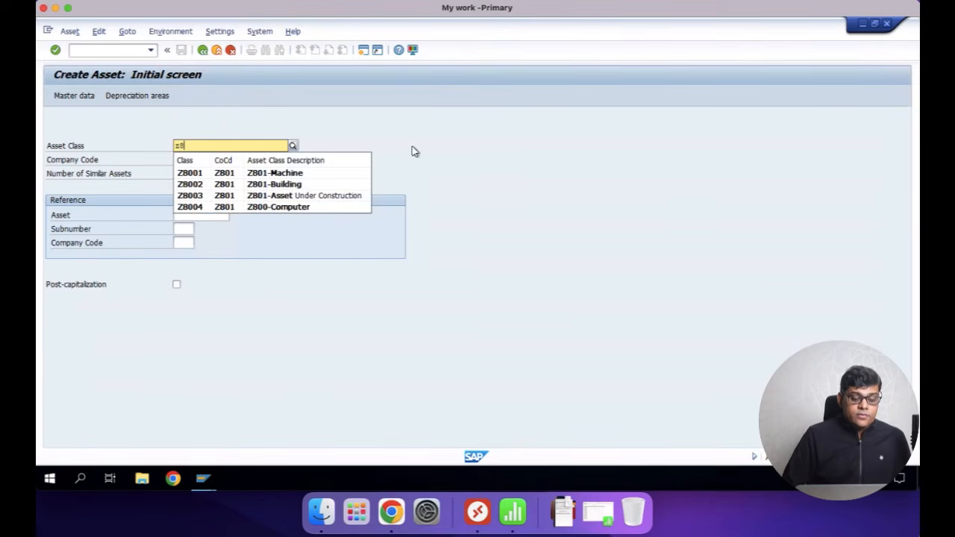
click(340, 199)
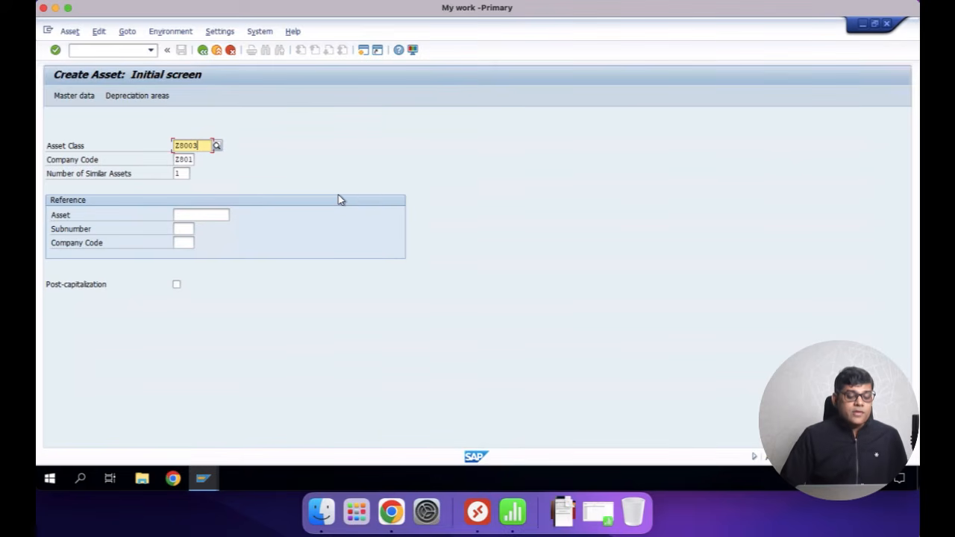
key(Return)
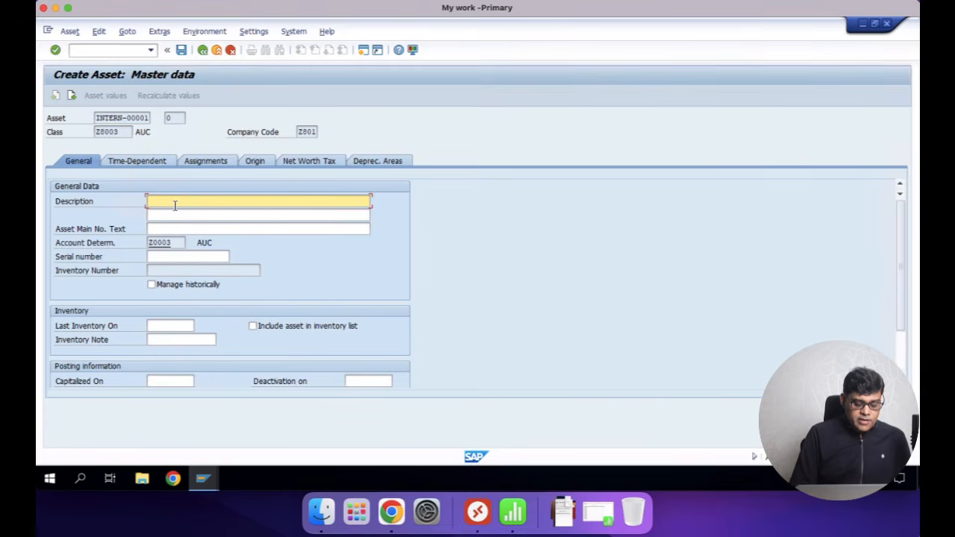
Enter "AUC-Computer" in both description lines of the asset under construction.
text(Asse)
key(BackSpace)
key(BackSpace)
key(BackSpace)
key(BackSpace)
text(AUC-)
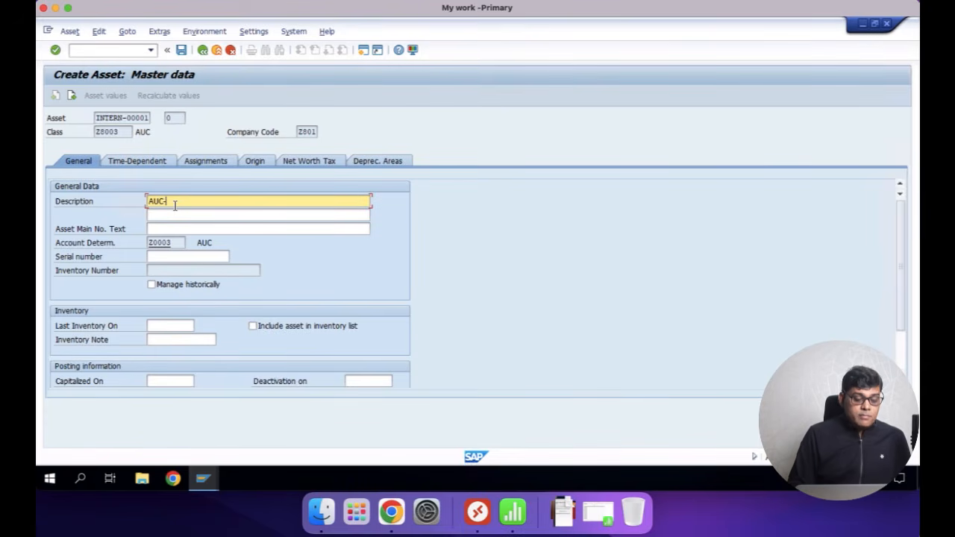
text(Computer)
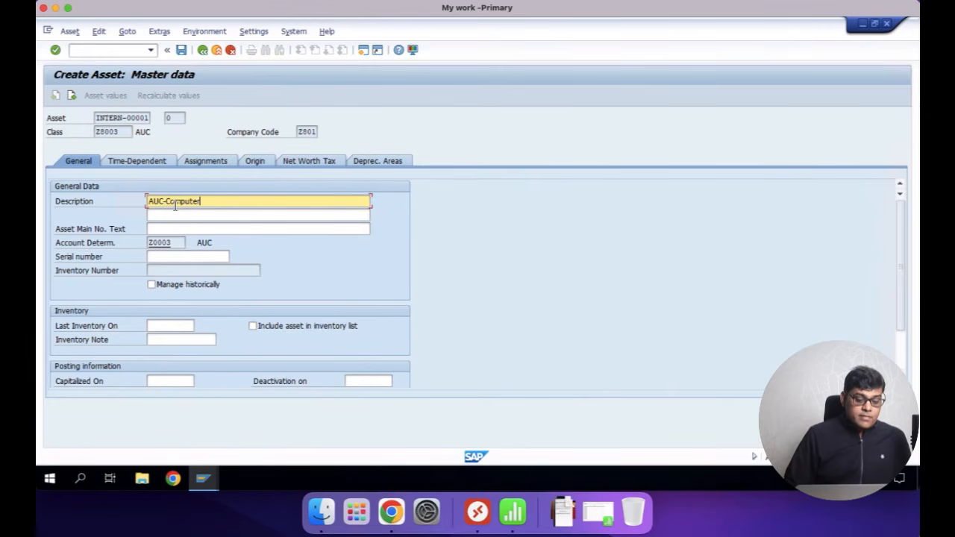
drag(234, 205, 47, 162)
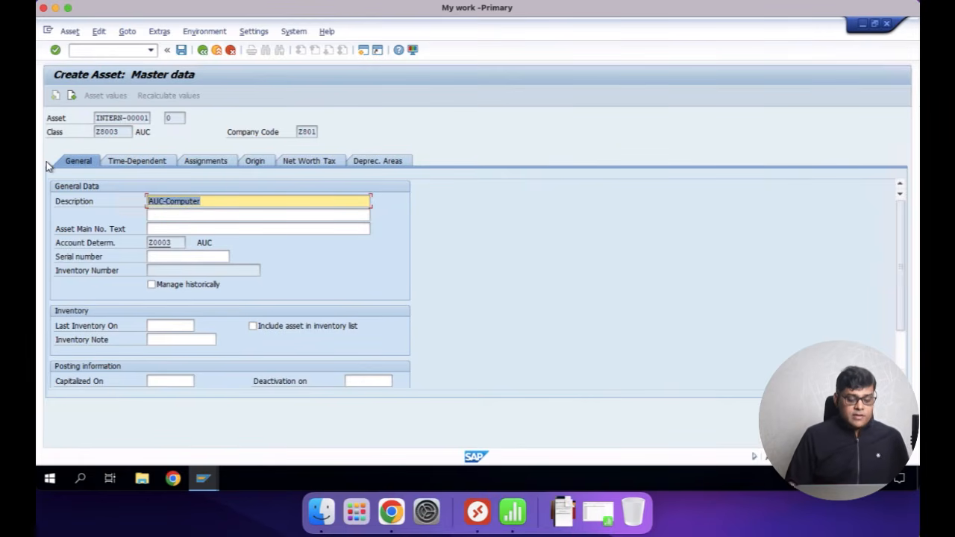
key(ctrl+c)
key(Tab)
key(ctrl+v)
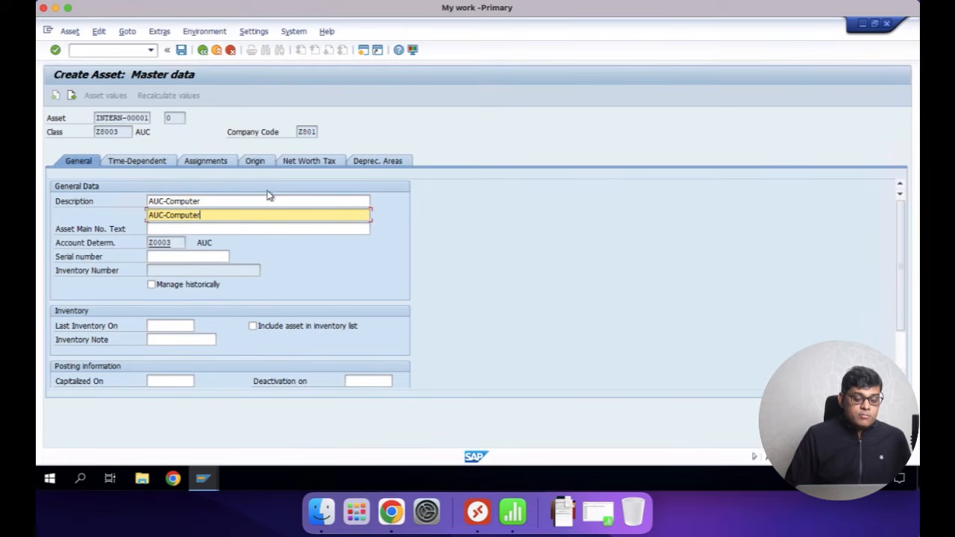
Assign the Marketing CC cost center 4000 in the asset under construction's time-dependent data, check its depreciation areas, and save the asset.
click(143, 162)
click(182, 213)
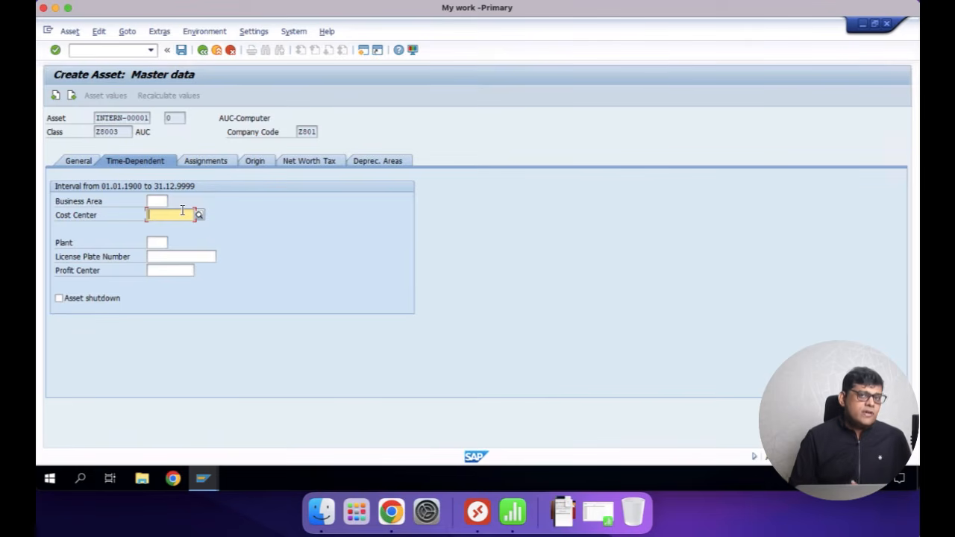
click(199, 216)
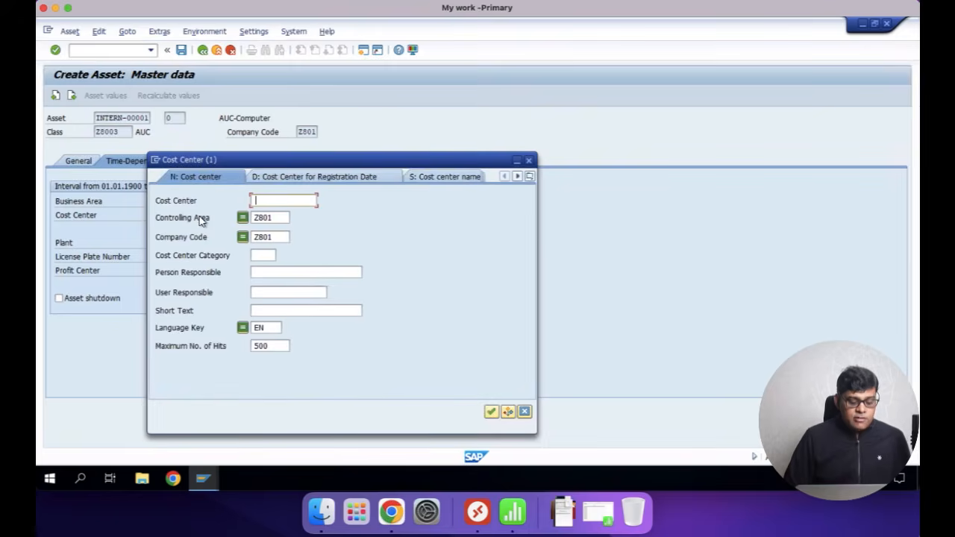
key(Escape)
key(Return)
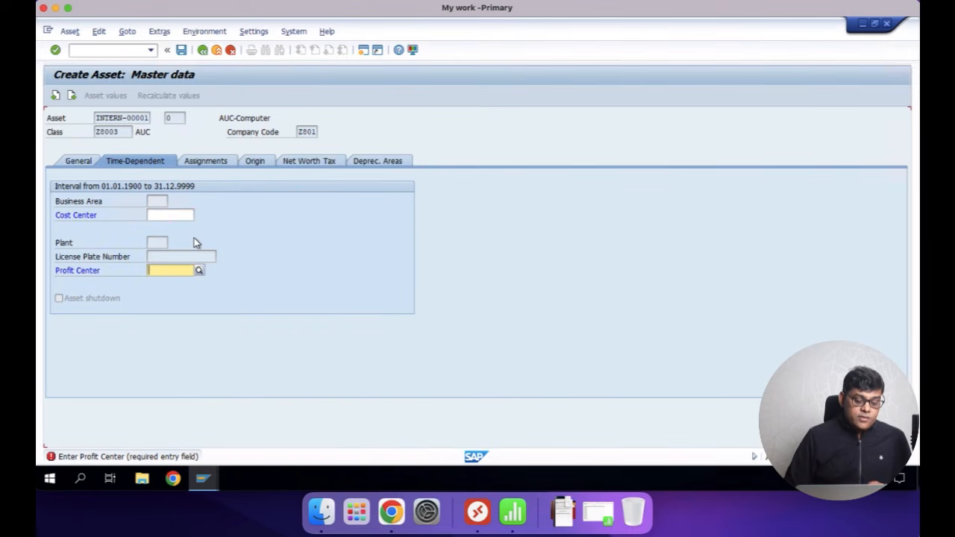
click(186, 216)
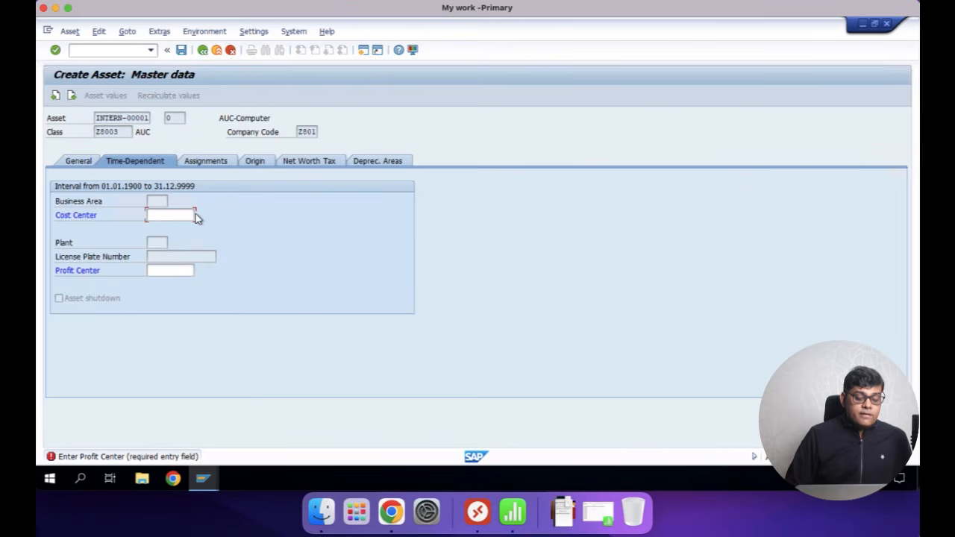
key(F4)
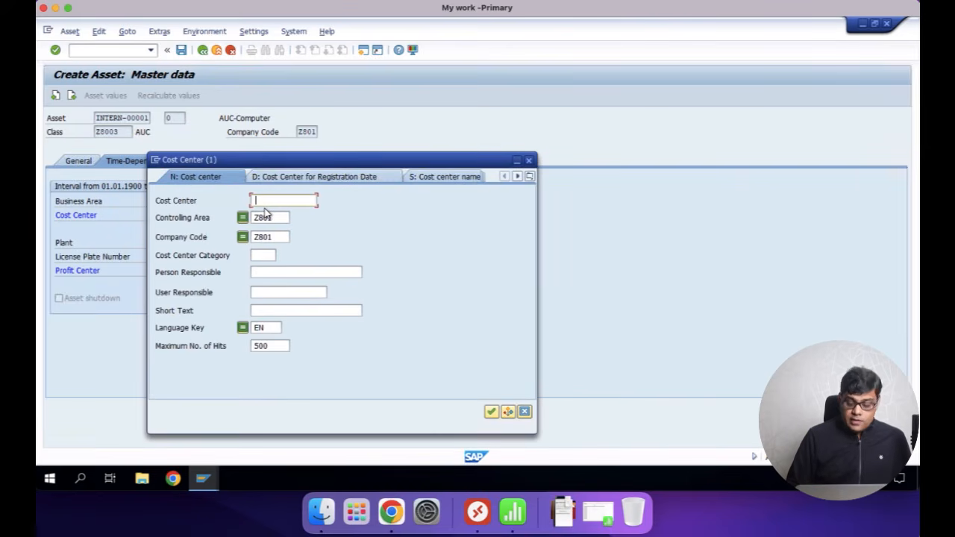
key(Return)
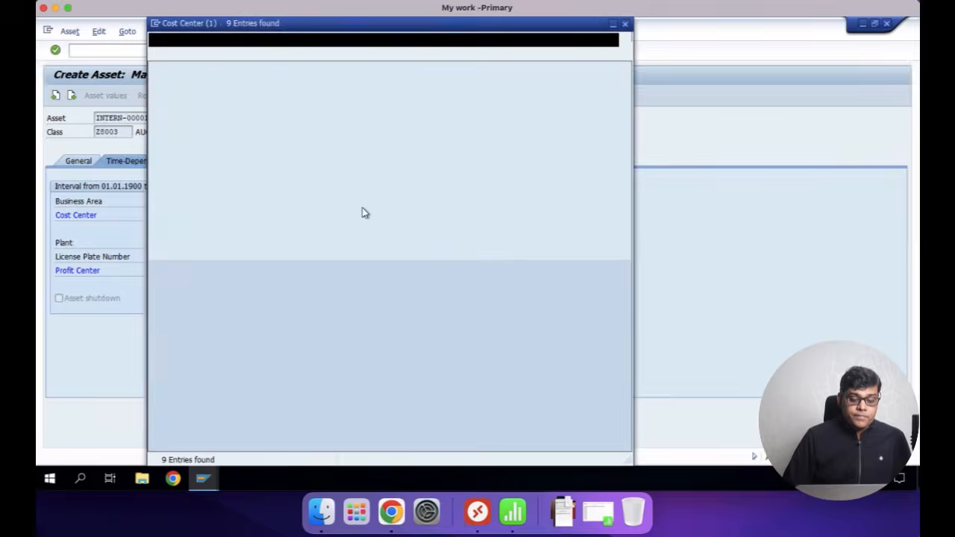
double_click(394, 120)
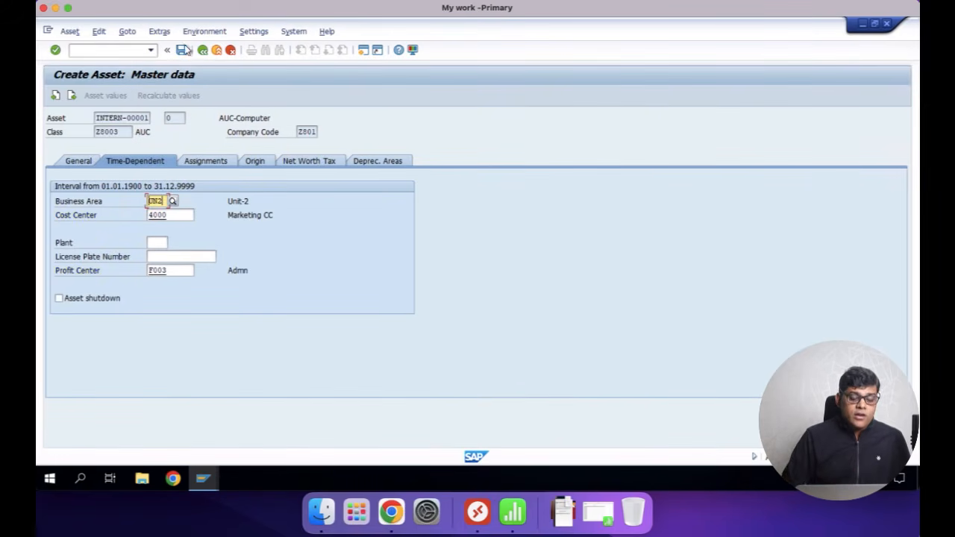
click(387, 161)
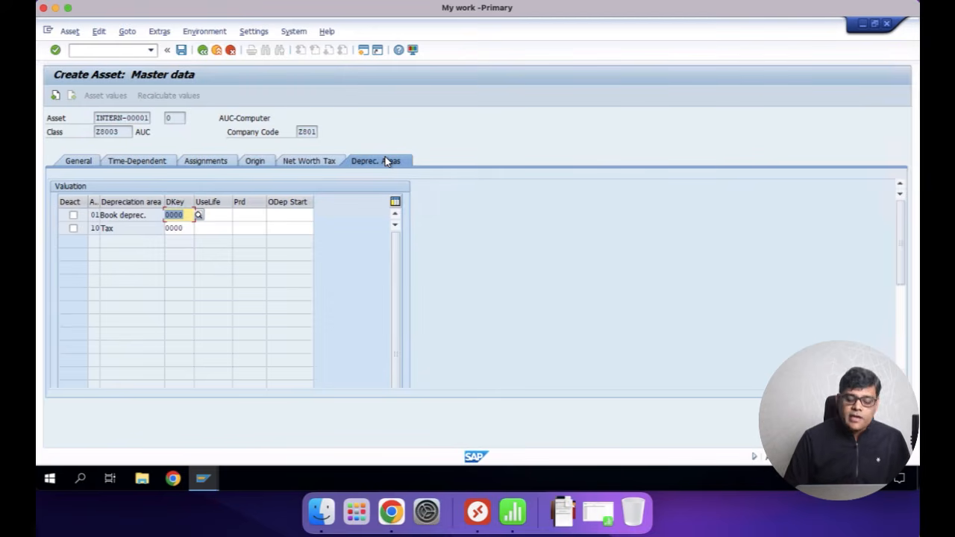
click(182, 49)
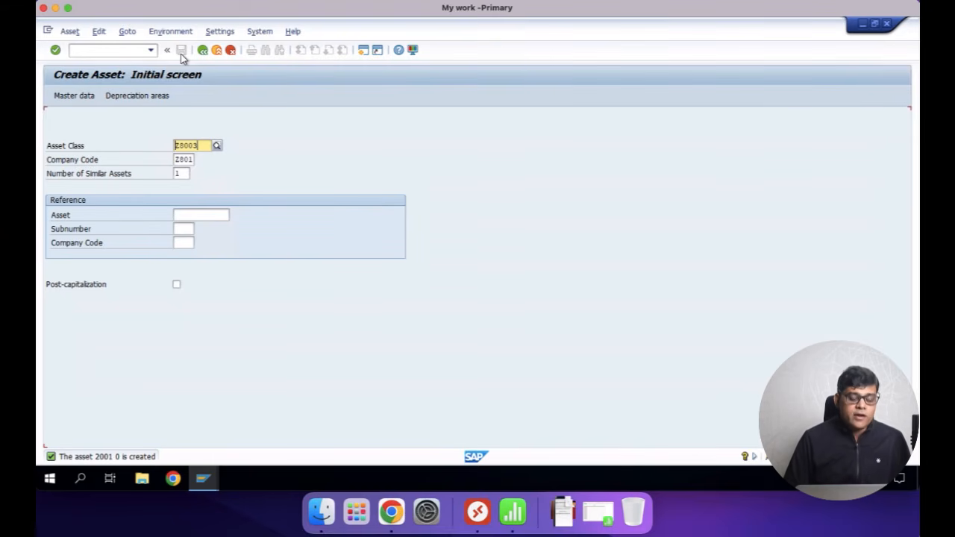
Switch to the Numbers spreadsheet and record "Asset", "Printer" and 10003 in cells B4 to D4.
click(513, 512)
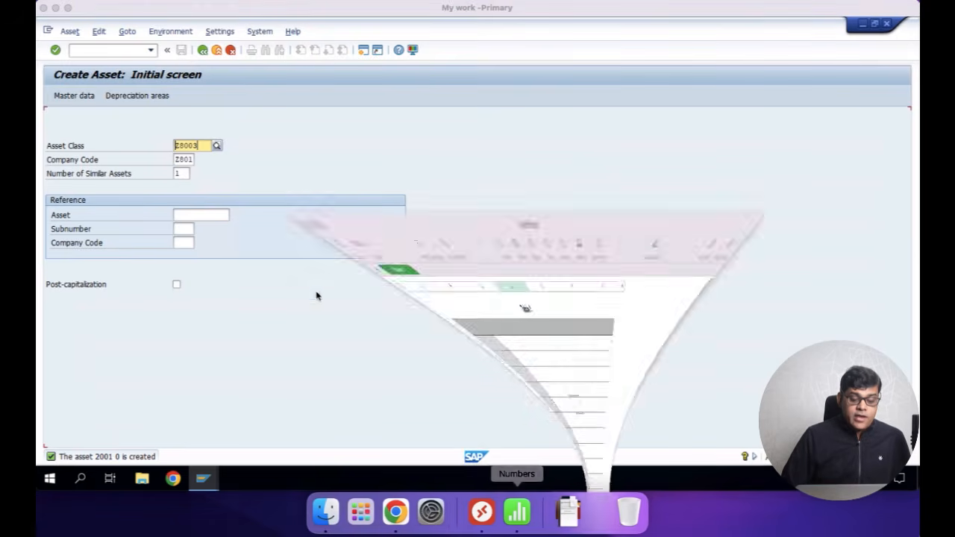
click(238, 161)
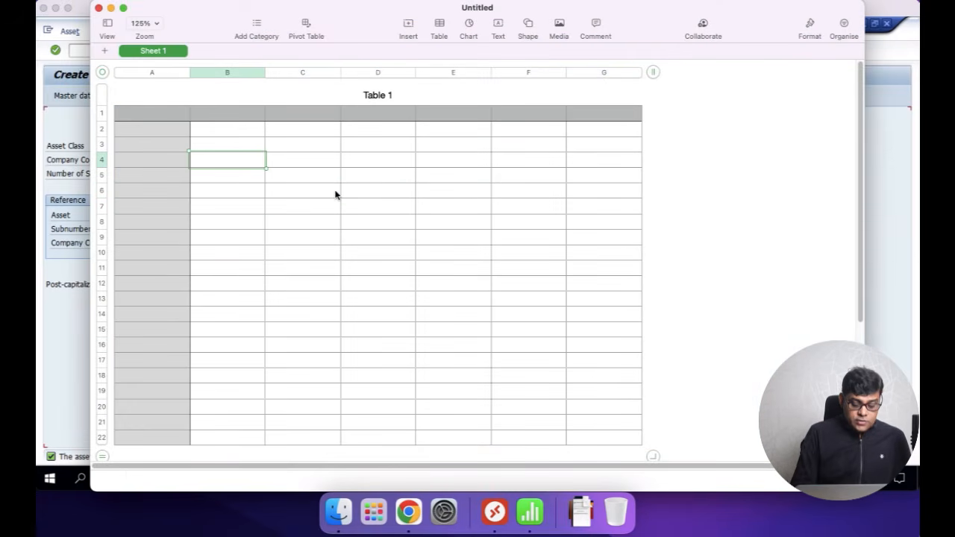
text(Asset)
key(Tab)
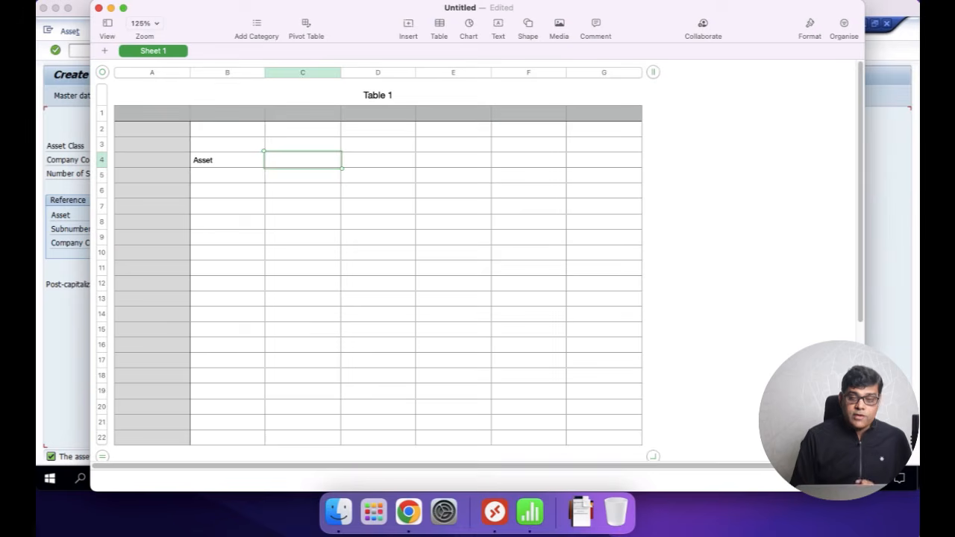
text(Printer)
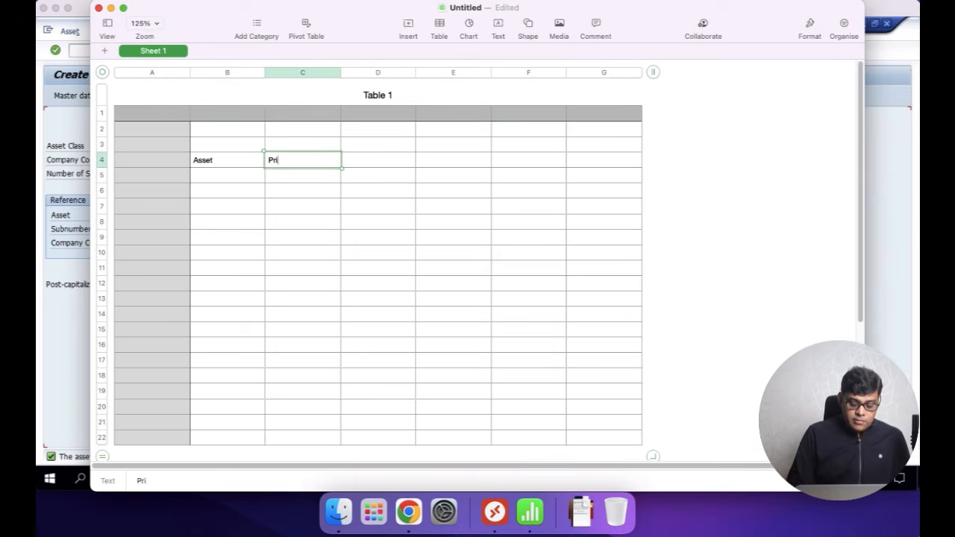
key(Tab)
text(10003)
key(Tab)
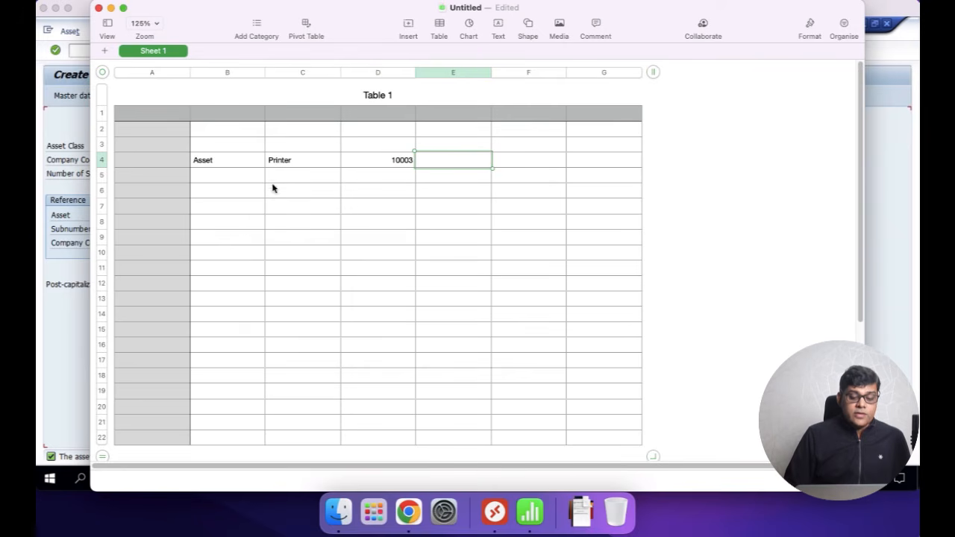
Record "AUC" in cell C5 and its number 20001 in cell D5.
click(236, 175)
text(au)
key(BackSpace)
key(BackSpace)
key(Tab)
text(AUC)
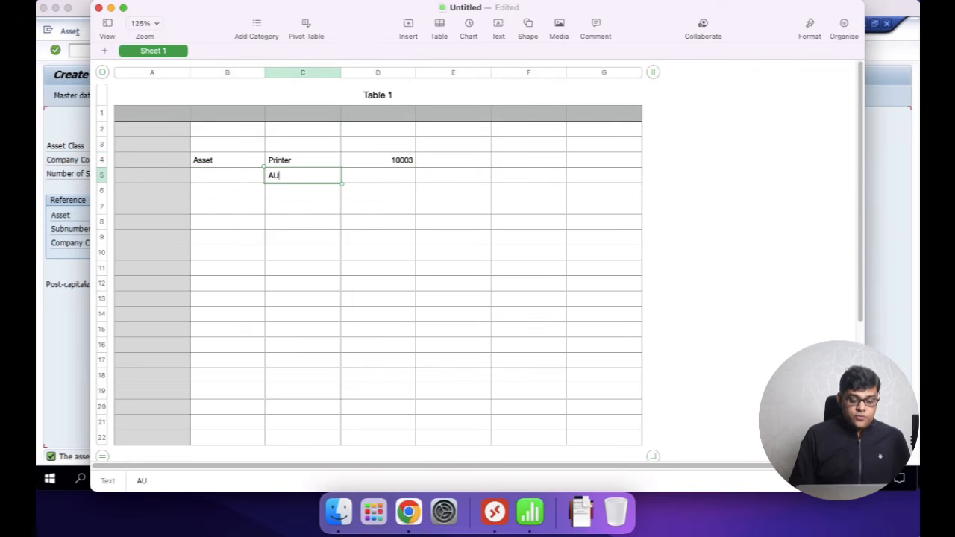
key(Tab)
text(20001)
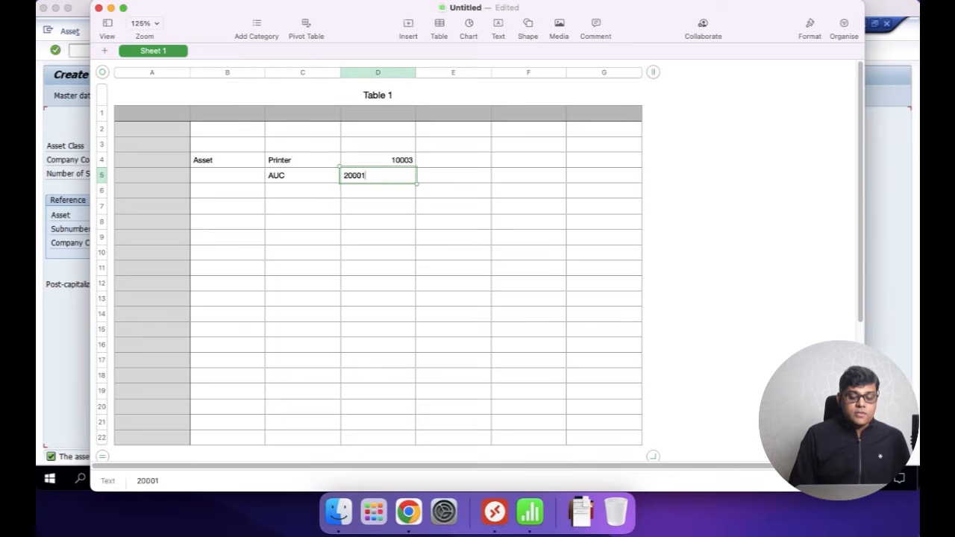
key(Tab)
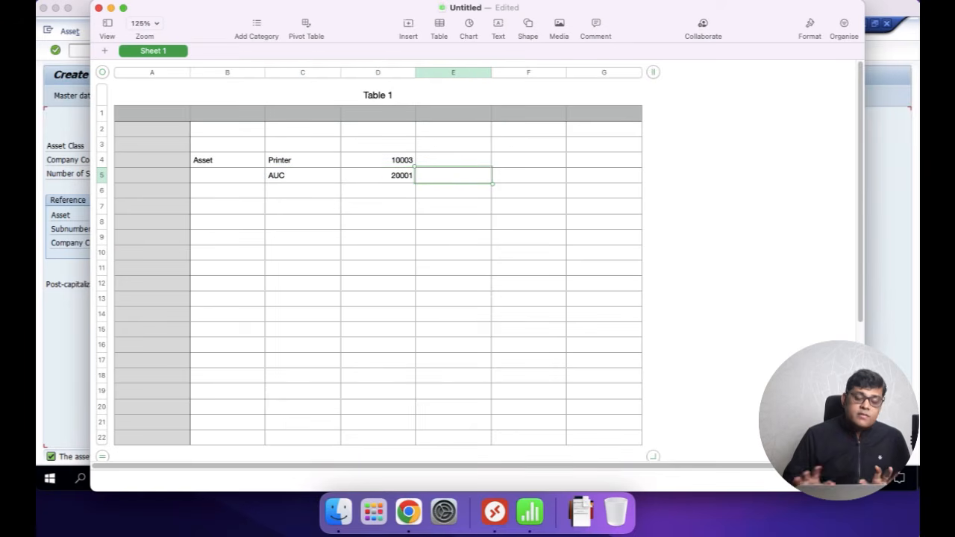
click(377, 165)
click(389, 181)
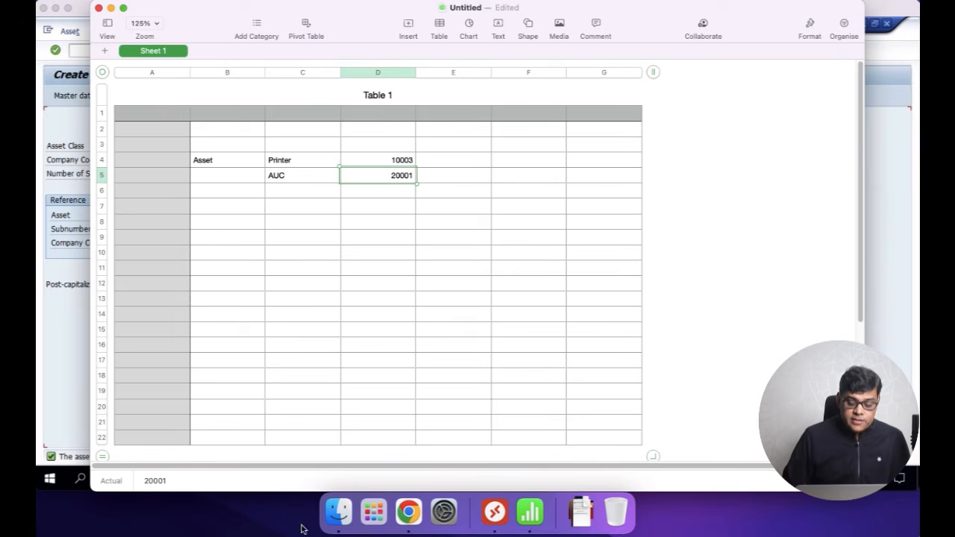
Switch back to SAP and open the master data of asset 1003 in company code Z801 for changing with transaction AS02.
click(495, 512)
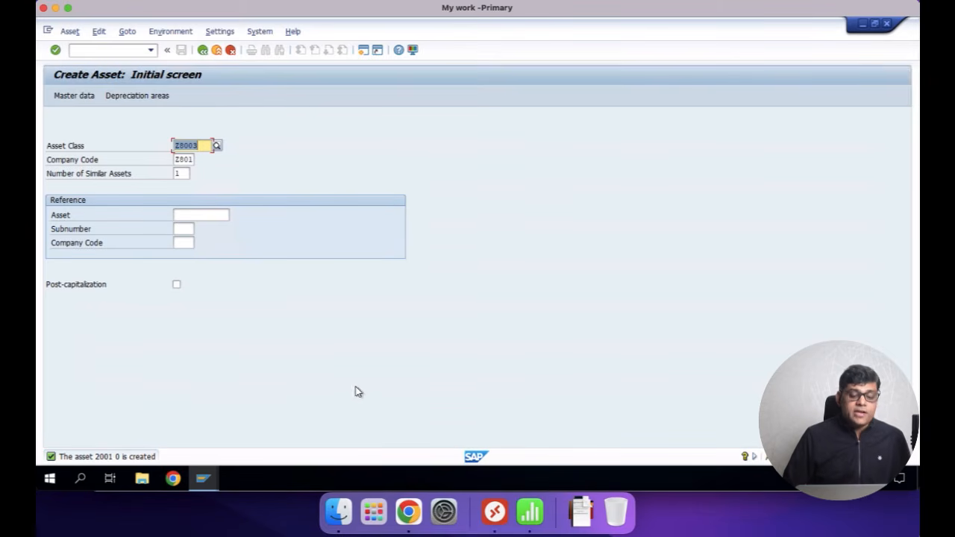
click(93, 50)
text(/nAS02)
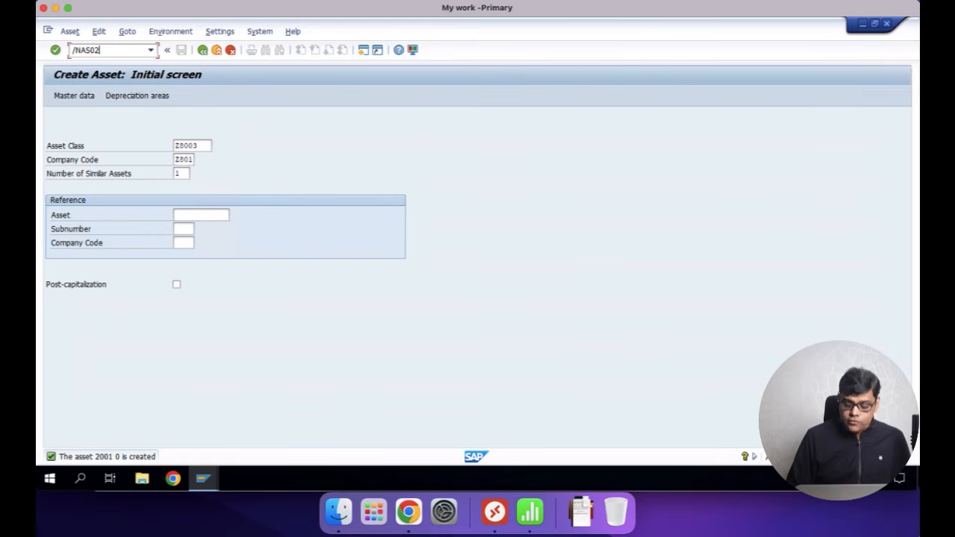
key(Return)
key(BackSpace)
text(10003)
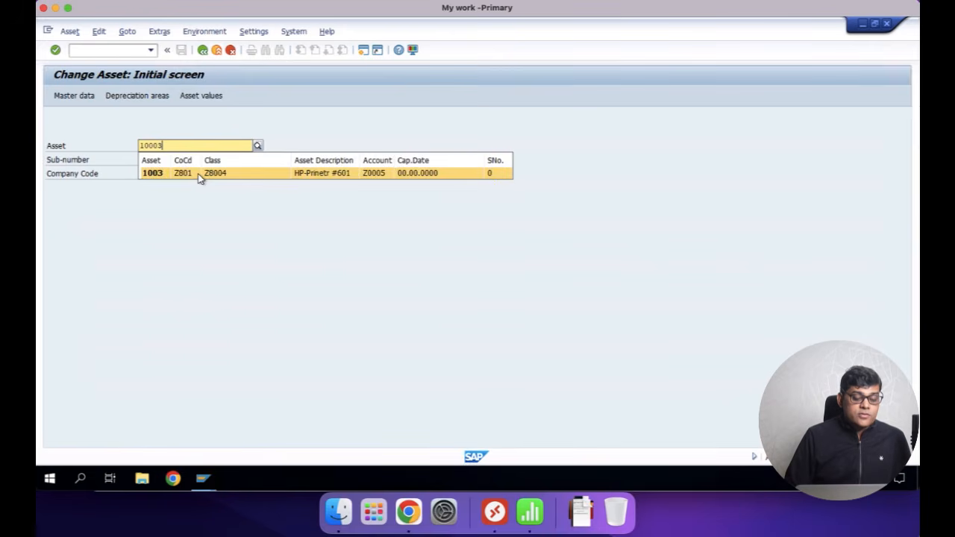
click(198, 174)
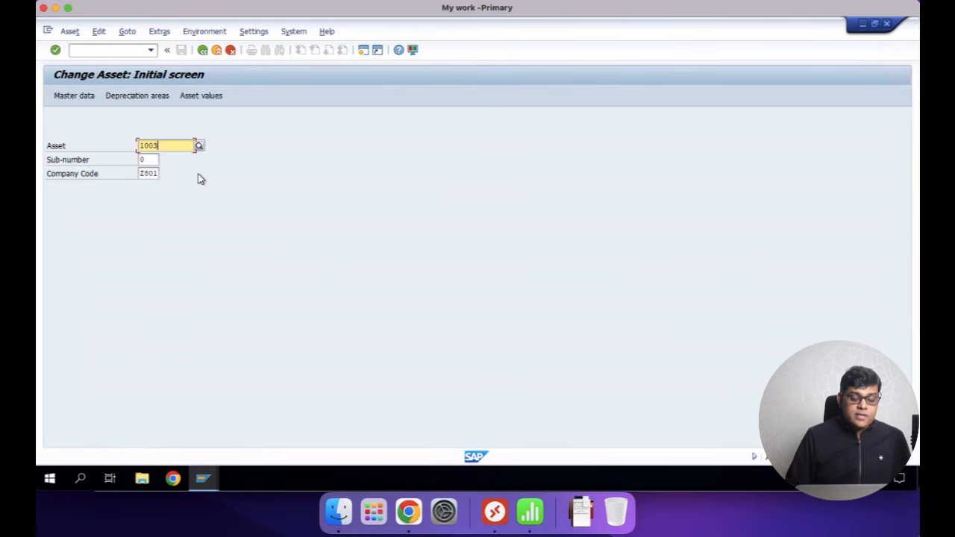
key(Return)
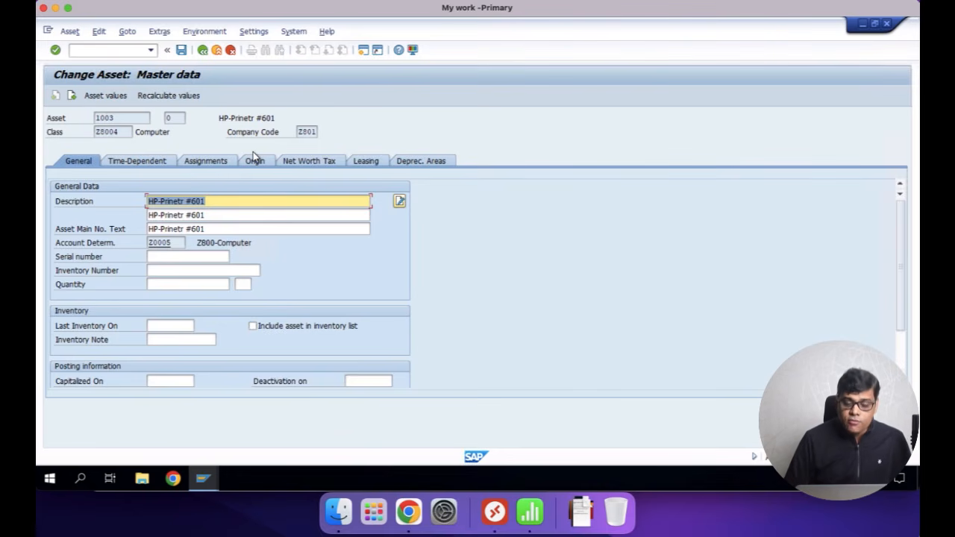
Leave the change transaction and display the master data of asset 1003 with transaction AS03.
click(119, 53)
text(/n)
key(Return)
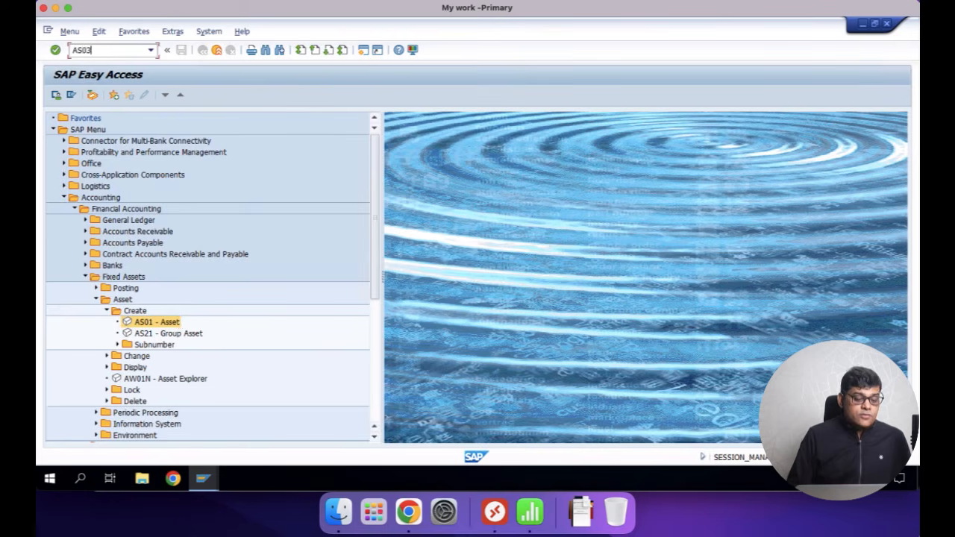
key(Return)
key(Return)
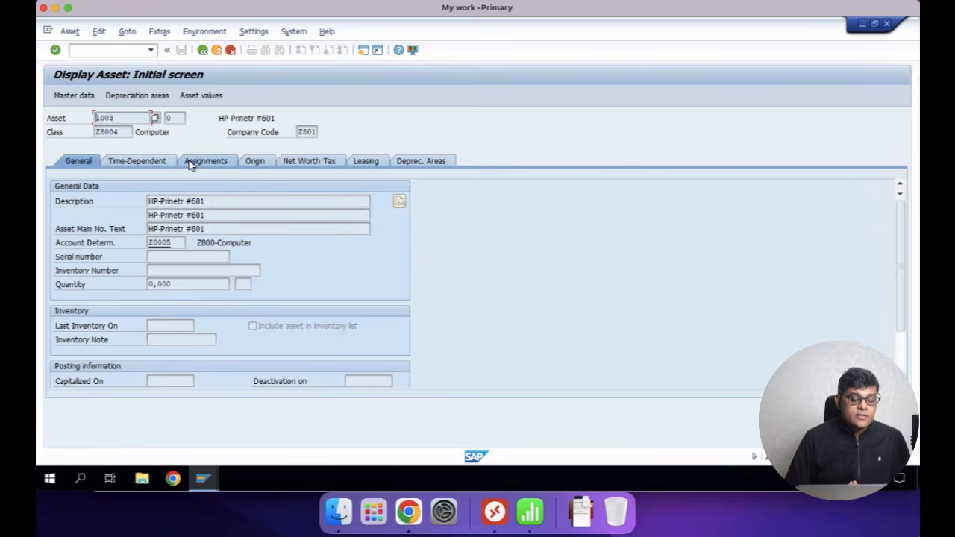